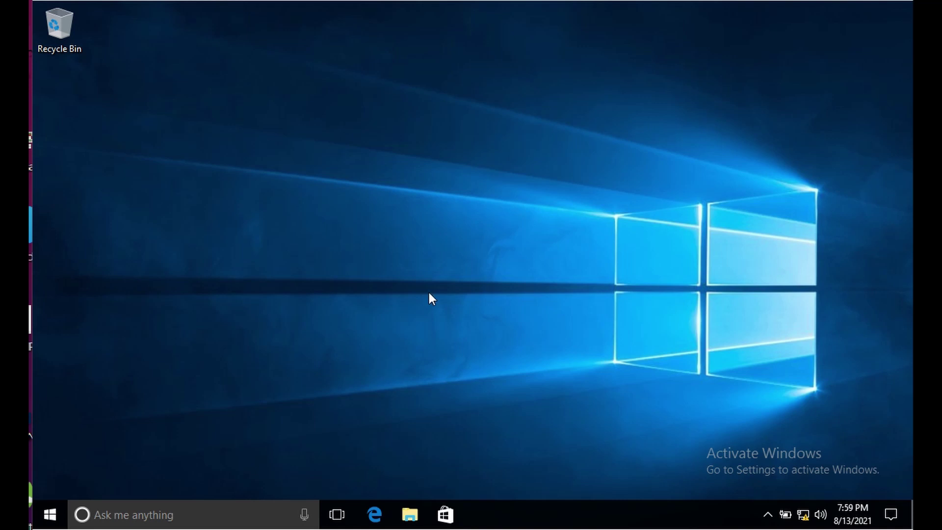
# Step: Open the Windows Start menu from the taskbar
pyautogui.click(532, 517)
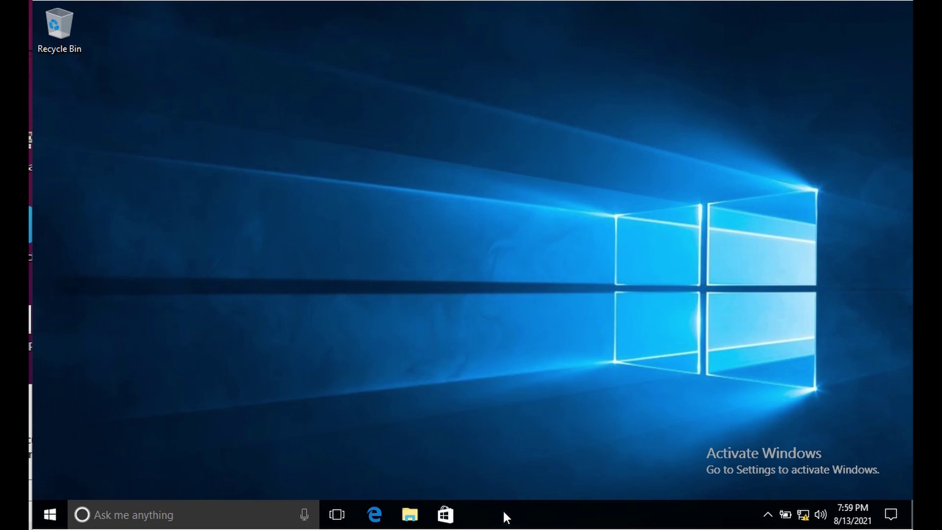
# Step: Open AppData\Local\Microsoft\Outlook using the Run prompt with 'appdata'
pyautogui.click(50, 514)
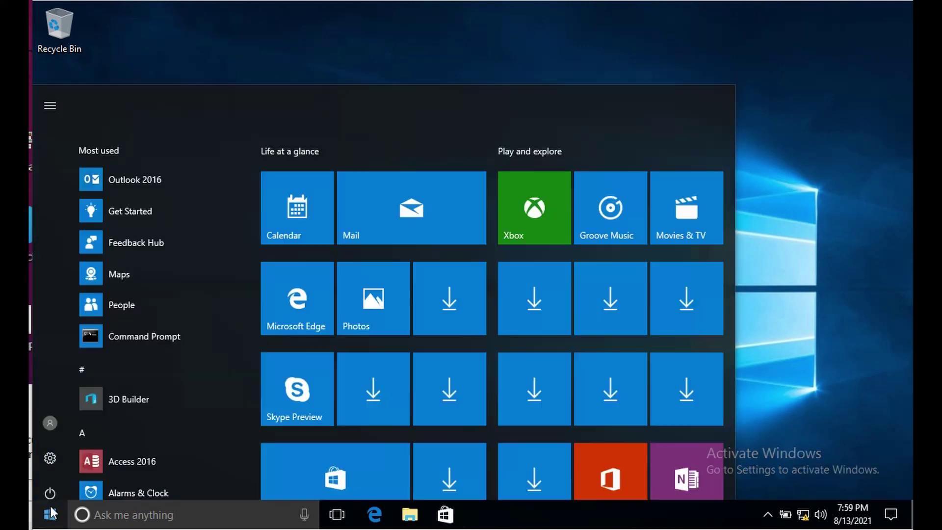
pyautogui.rightClick(50, 514)
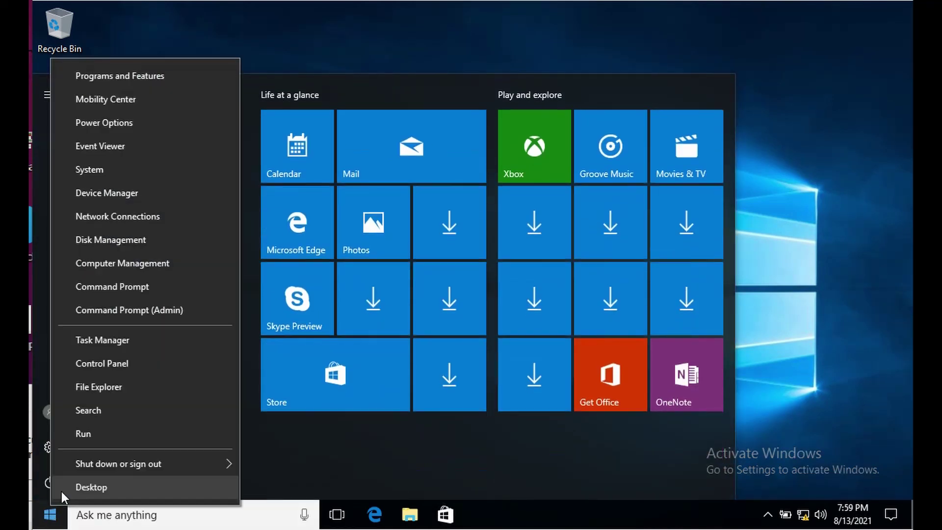
pyautogui.click(92, 435)
pyautogui.write('ap')
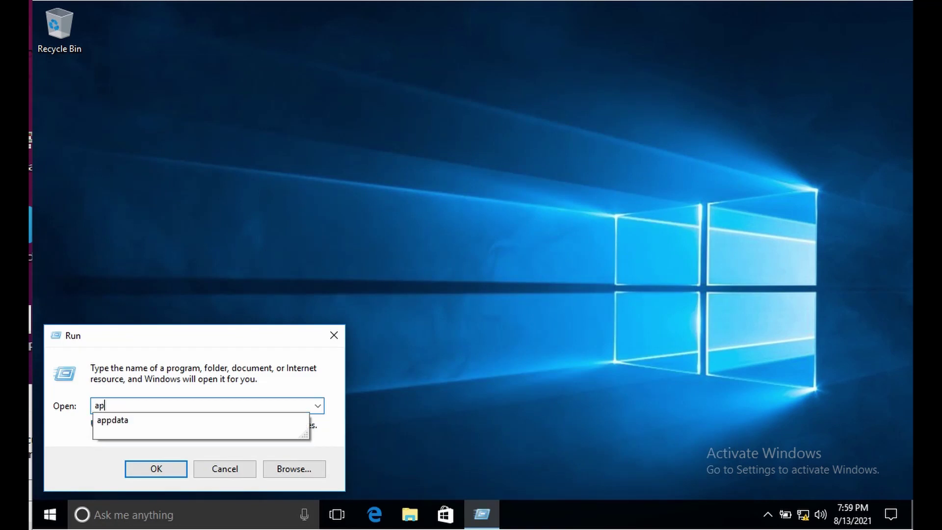
pyautogui.write('pdata')
pyautogui.press('Return')
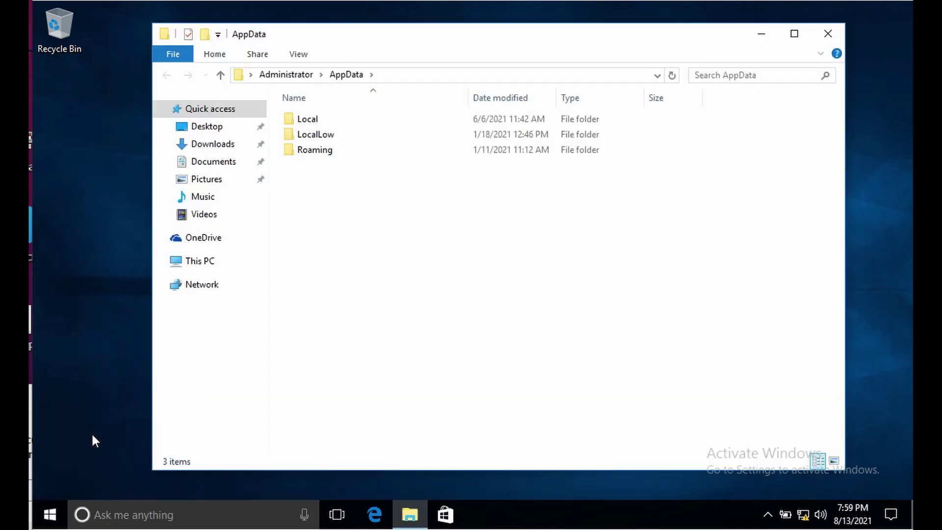
pyautogui.doubleClick(316, 119)
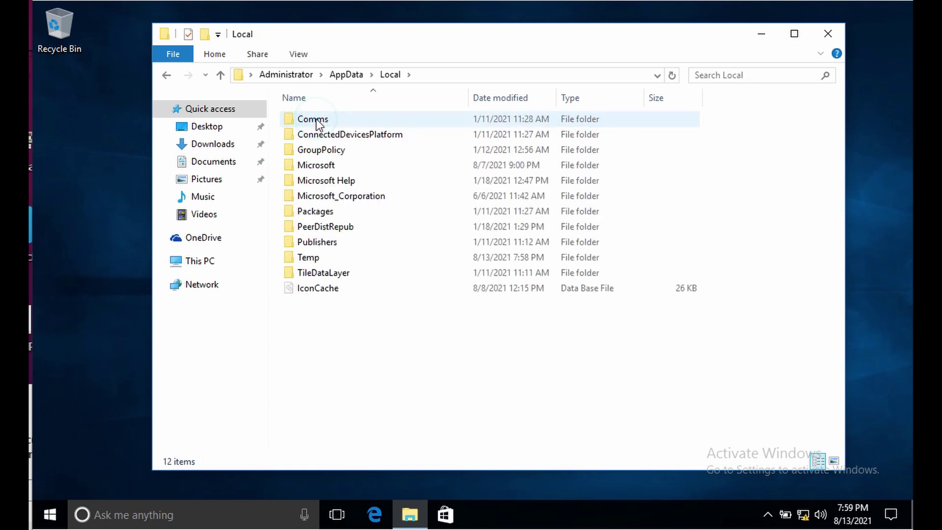
pyautogui.doubleClick(326, 164)
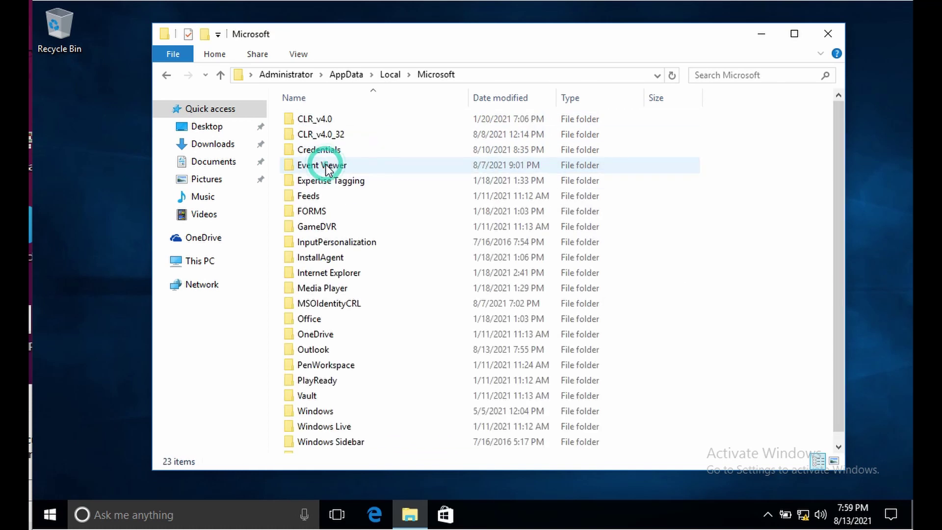
pyautogui.doubleClick(323, 348)
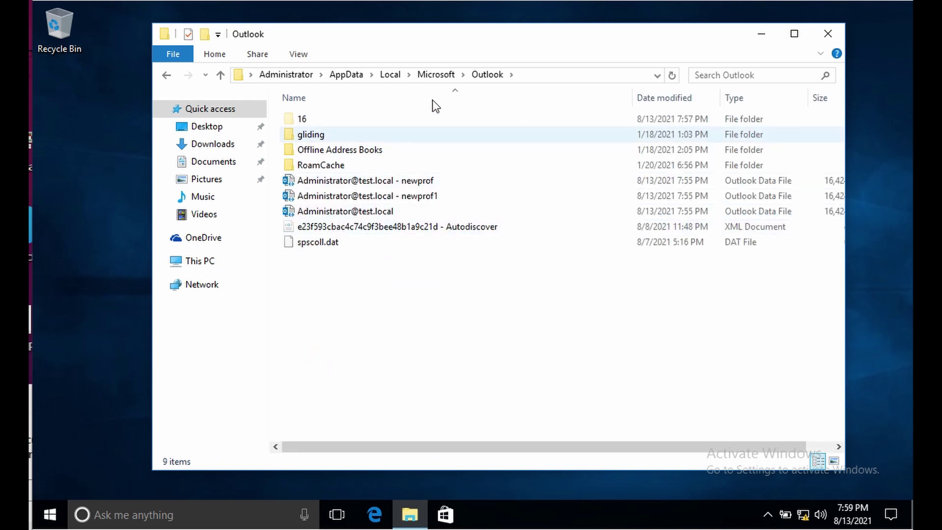
# Step: Turn Hidden items off and back on so the hidden Outlook files are listed
pyautogui.click(299, 53)
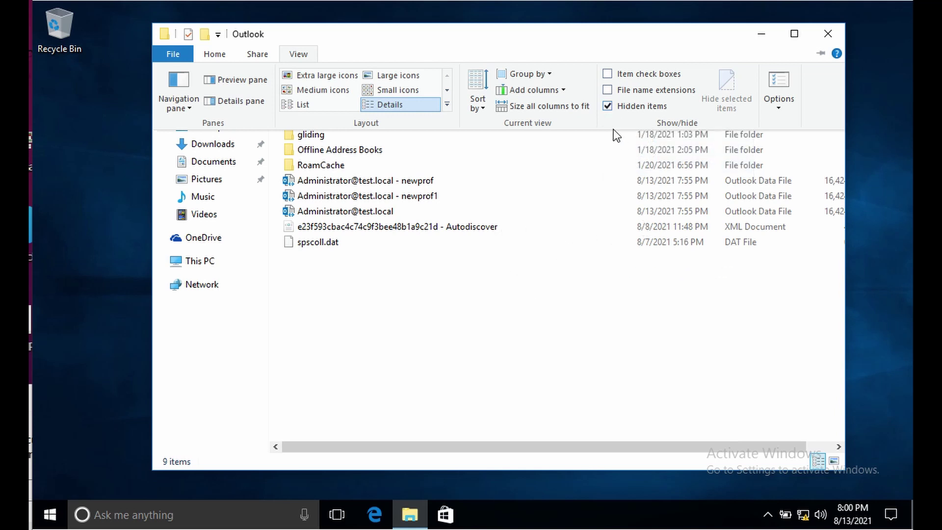
pyautogui.click(608, 106)
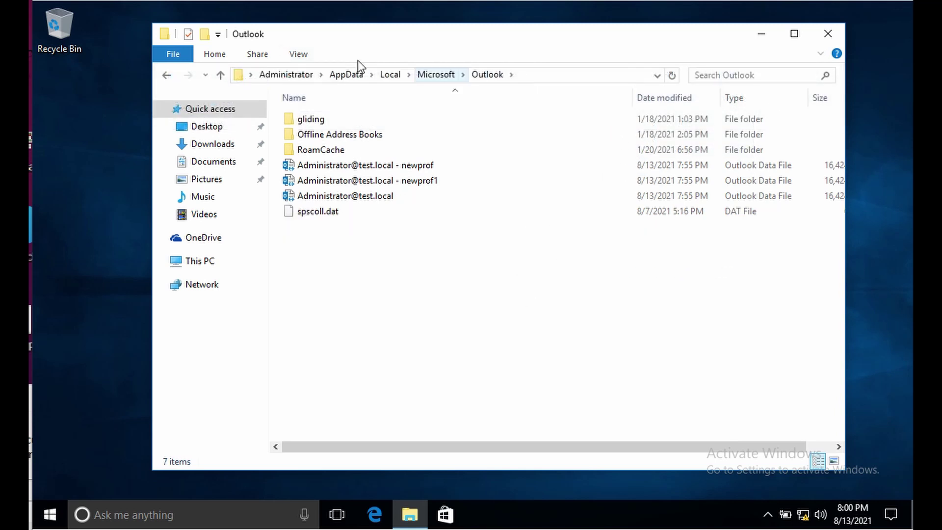
pyautogui.click(297, 56)
pyautogui.click(608, 106)
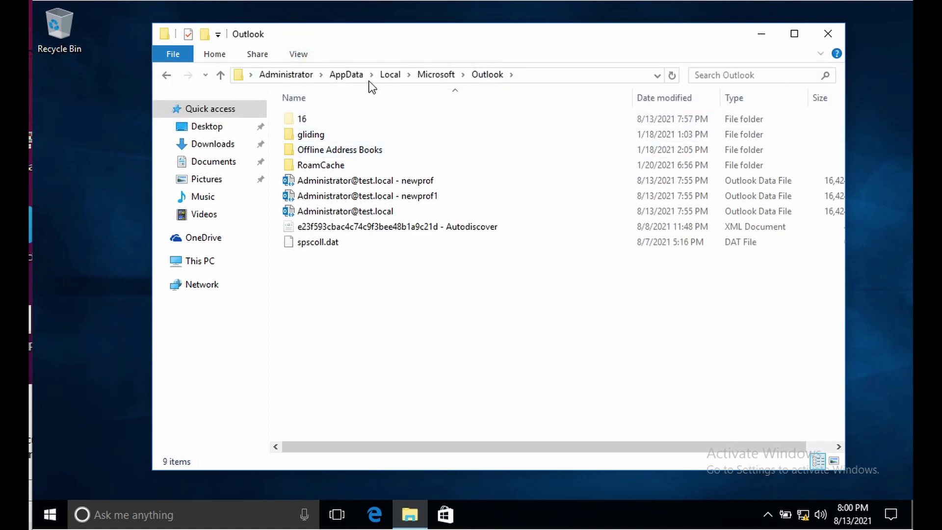
pyautogui.click(407, 231)
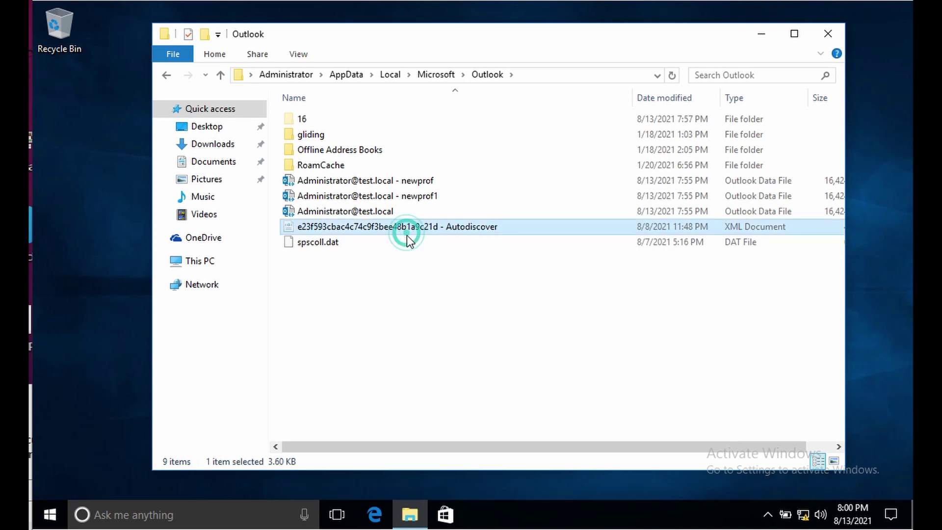
pyautogui.doubleClick(484, 226)
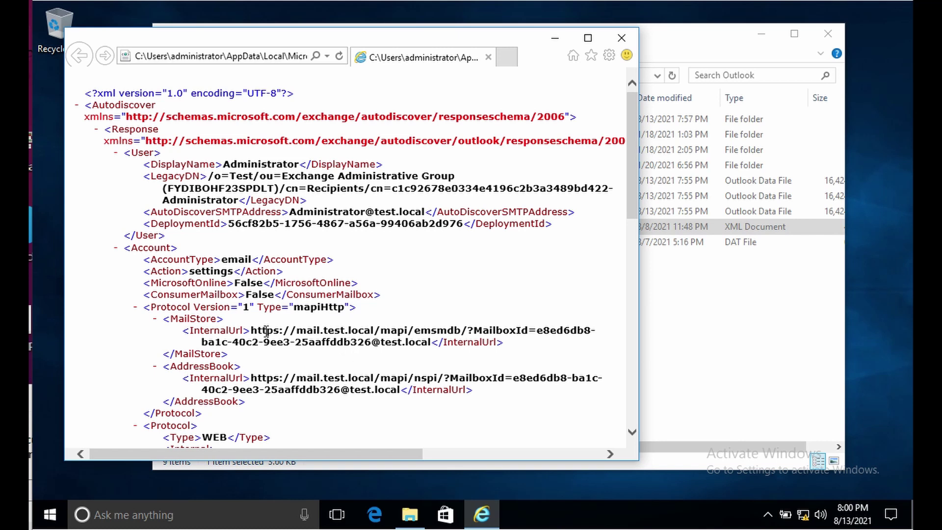
pyautogui.moveTo(253, 330); pyautogui.dragTo(430, 343)
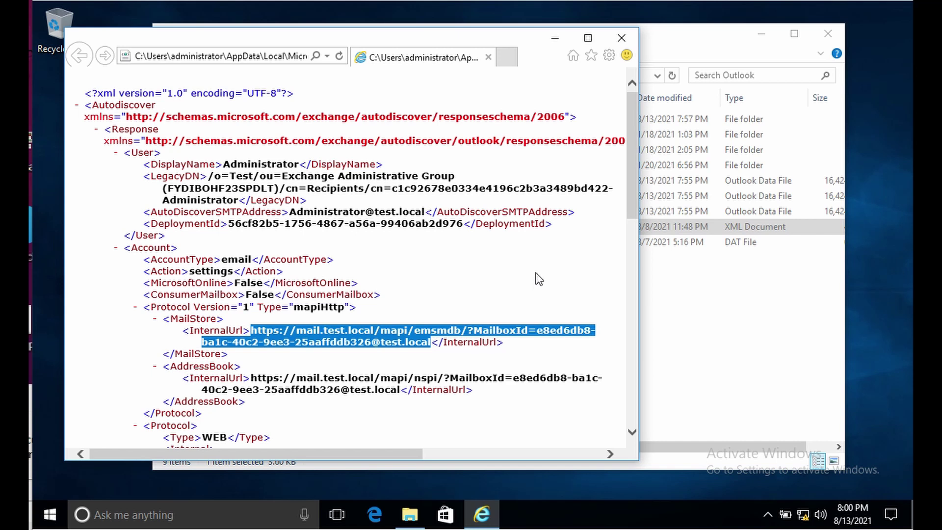
pyautogui.click(622, 38)
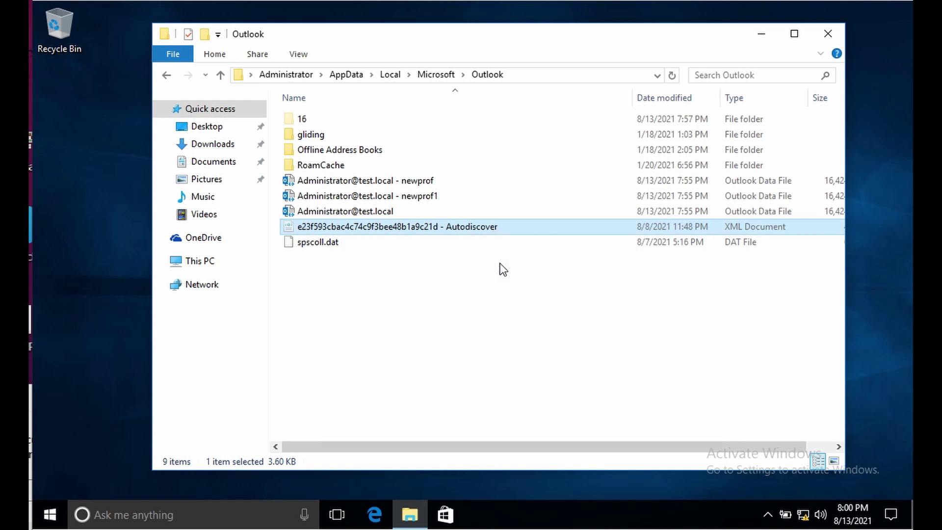
# Step: Permanently delete the Autodiscover XML with Shift+Delete and refresh the folder, leaving 8 items
pyautogui.hotkey('shift', 'Delete')
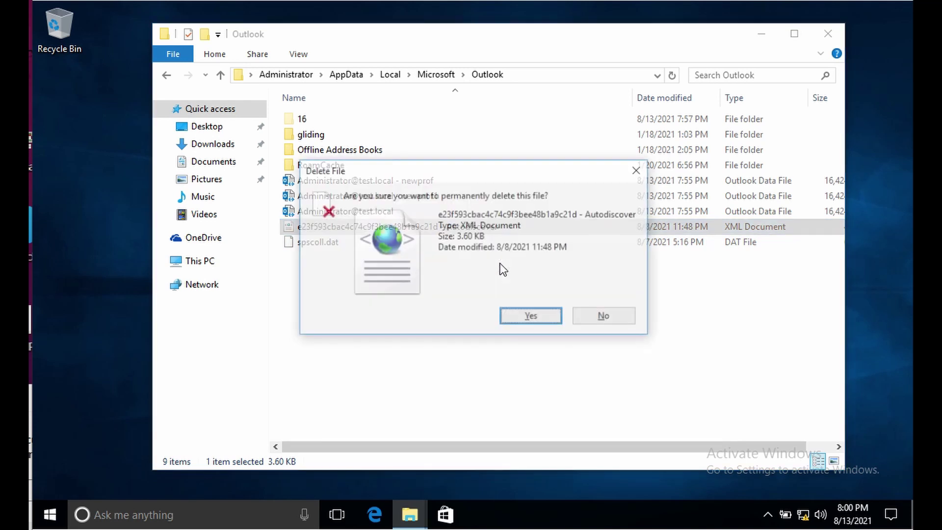
pyautogui.click(520, 314)
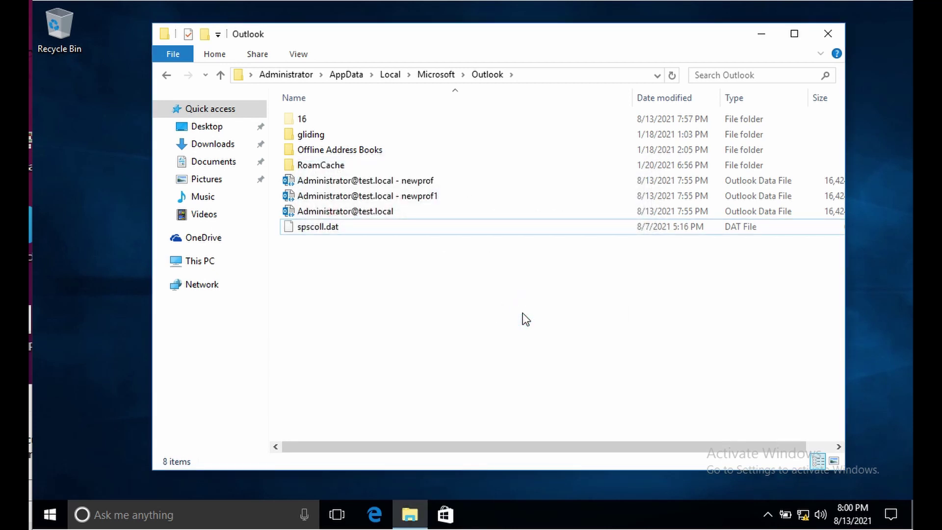
pyautogui.click(522, 313)
pyautogui.click(671, 76)
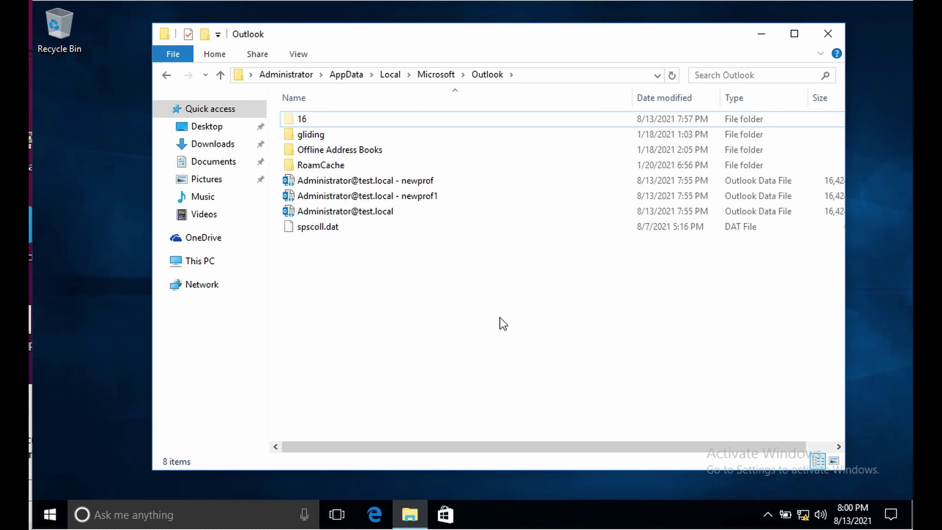
pyautogui.click(488, 509)
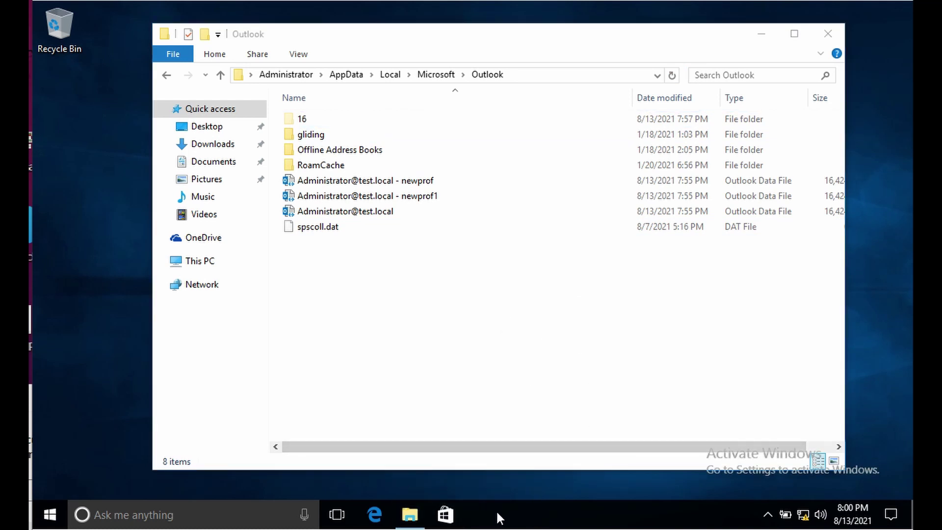
# Step: Launch Outlook via Run 'outlook', dismiss the activation wizard, and minimize it once connected to Exchange
pyautogui.press('super+r')
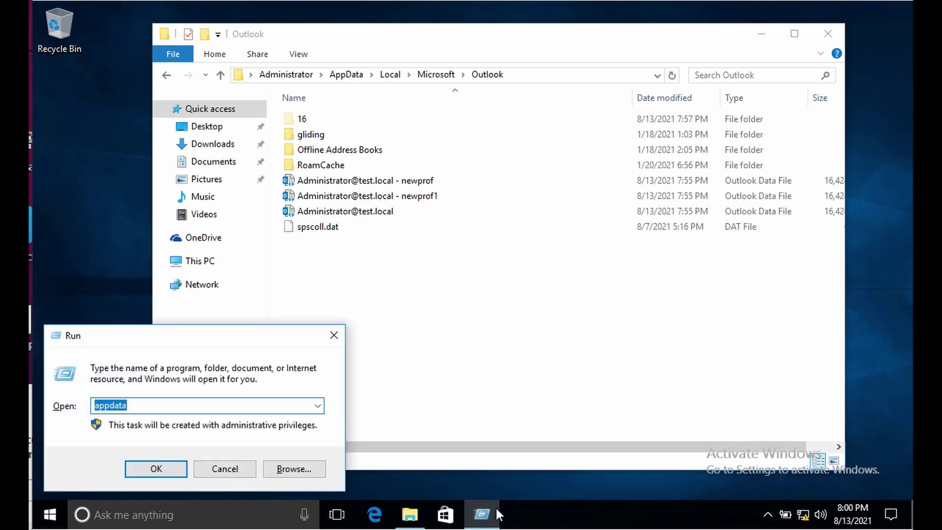
pyautogui.write('outlook')
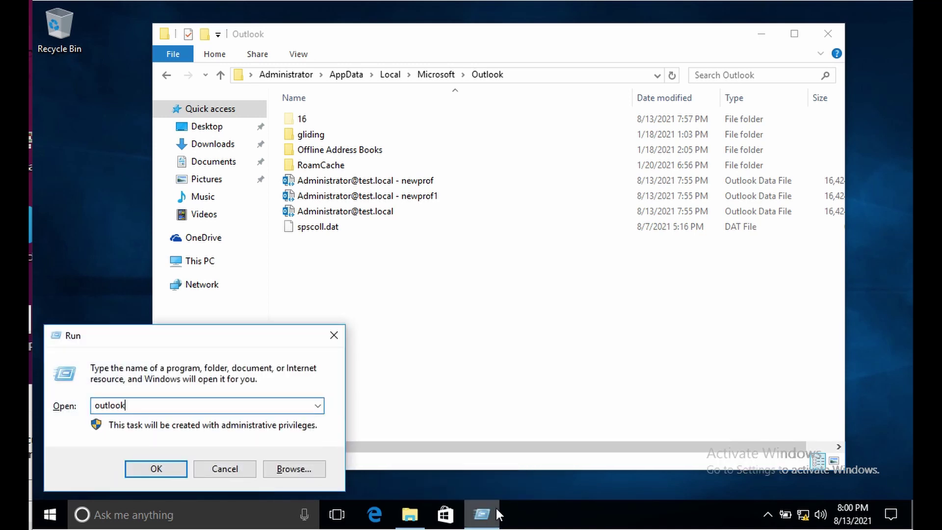
pyautogui.press('Return')
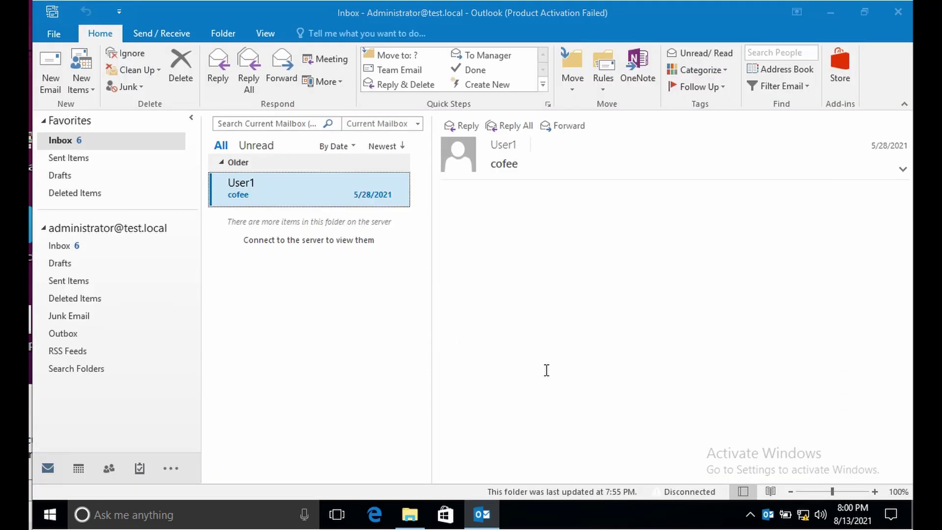
pyautogui.click(614, 395)
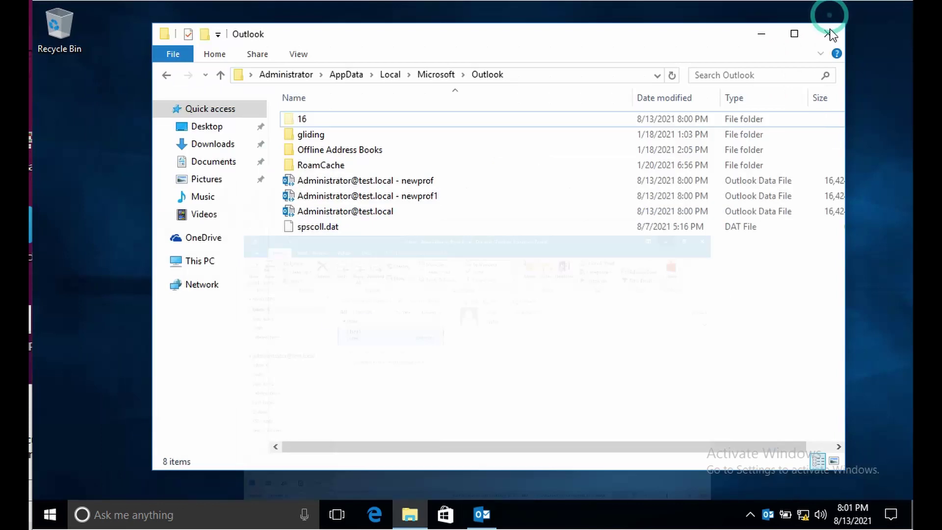
pyautogui.click(829, 16)
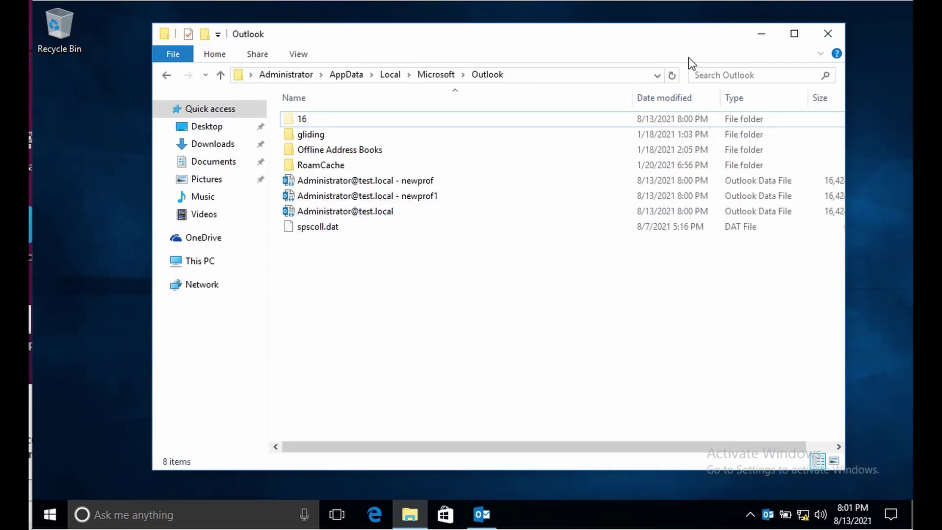
# Step: Refresh until the new 3.55 KB Autodiscover XML dated 8/13/2021 8:01 PM appears, then select it
pyautogui.click(673, 75)
pyautogui.click(673, 75)
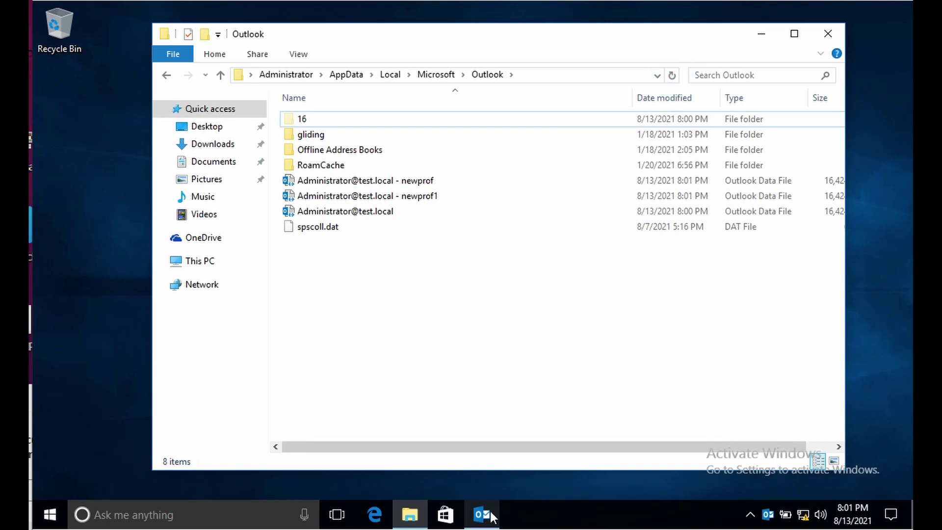
pyautogui.moveTo(492, 517)
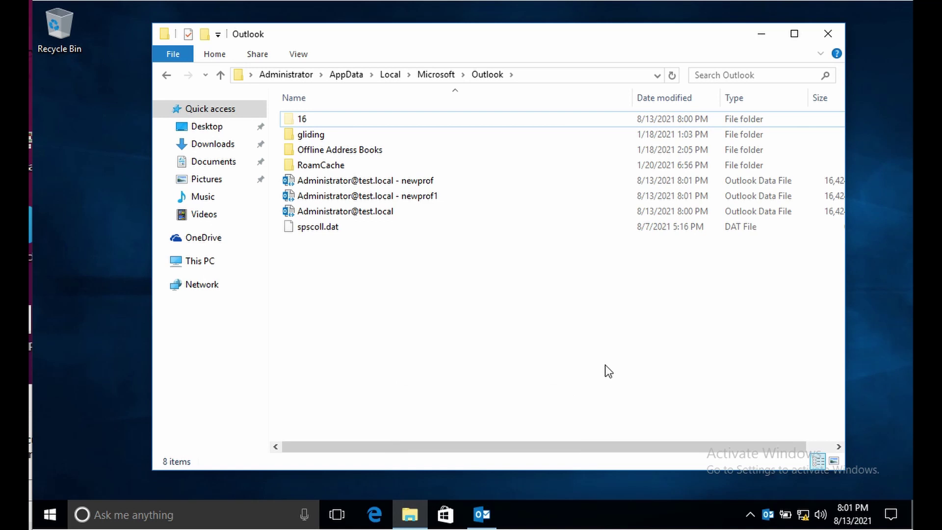
pyautogui.click(672, 75)
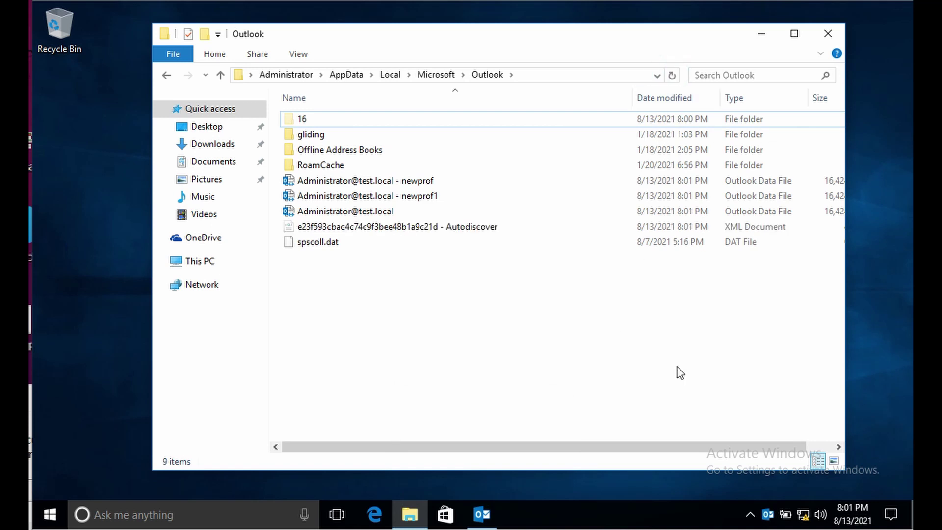
pyautogui.click(466, 231)
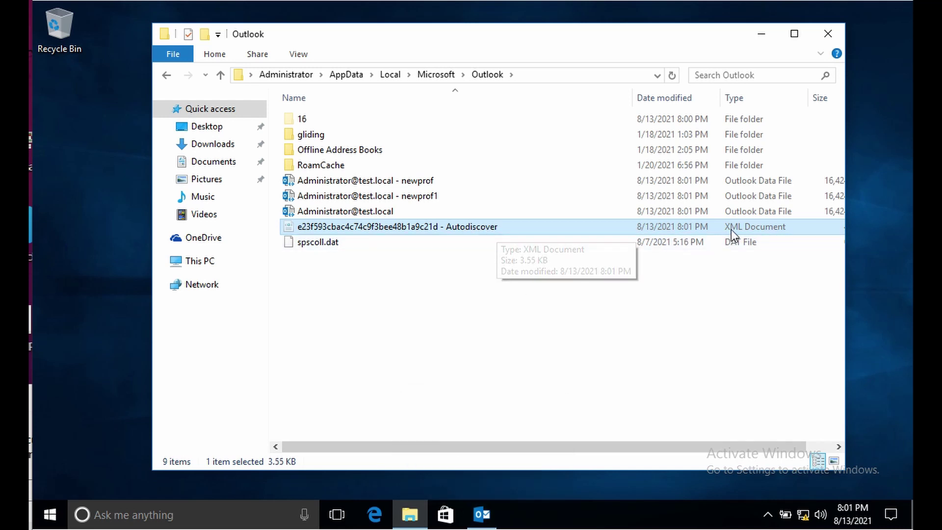
# Step: Open the regenerated Autodiscover XML in Internet Explorer and highlight the MailStore internal URL
pyautogui.doubleClick(475, 228)
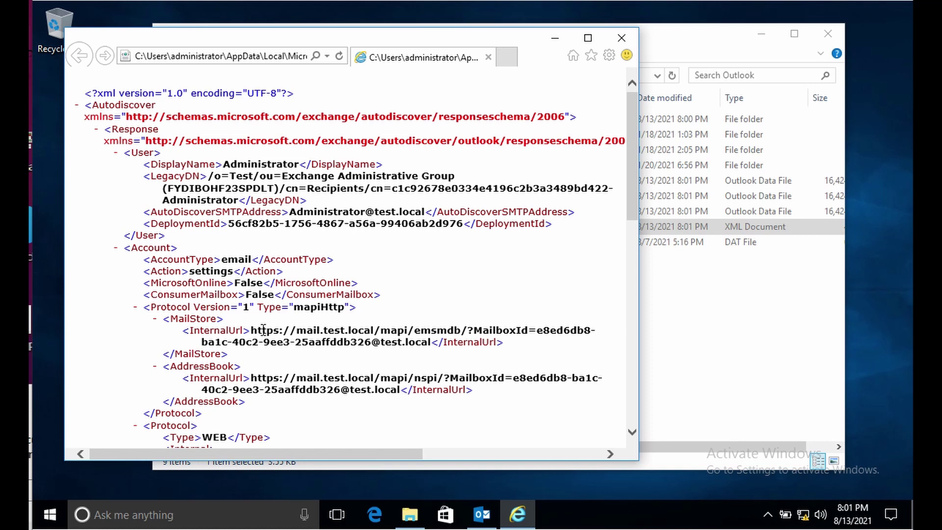
pyautogui.moveTo(250, 329); pyautogui.dragTo(431, 344)
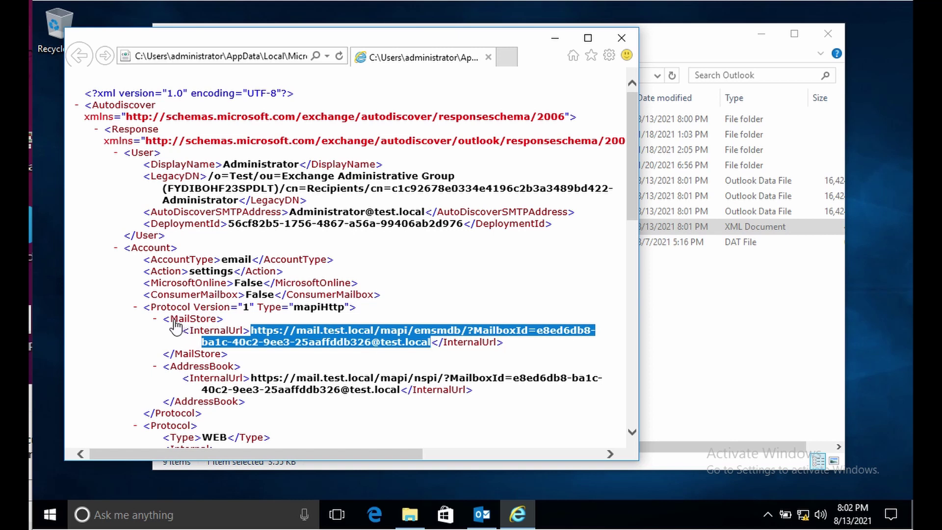
pyautogui.click(155, 318)
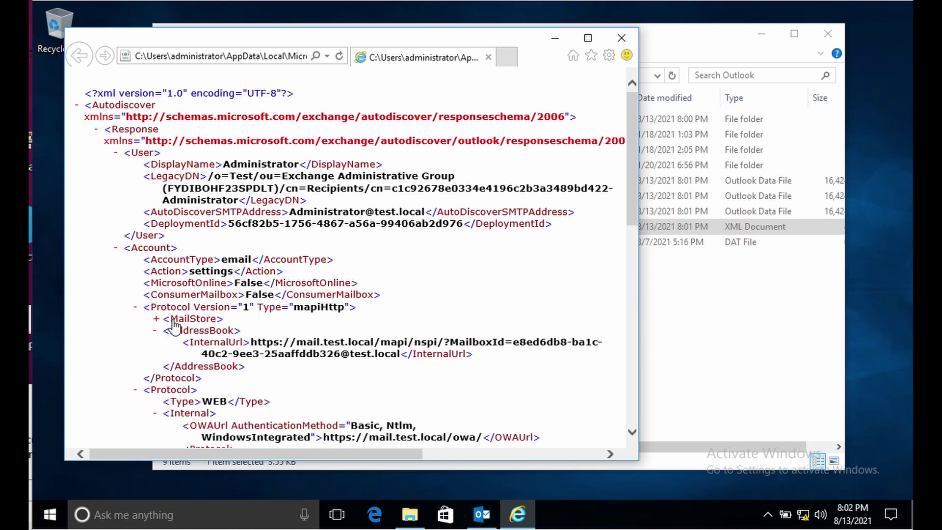
pyautogui.click(155, 319)
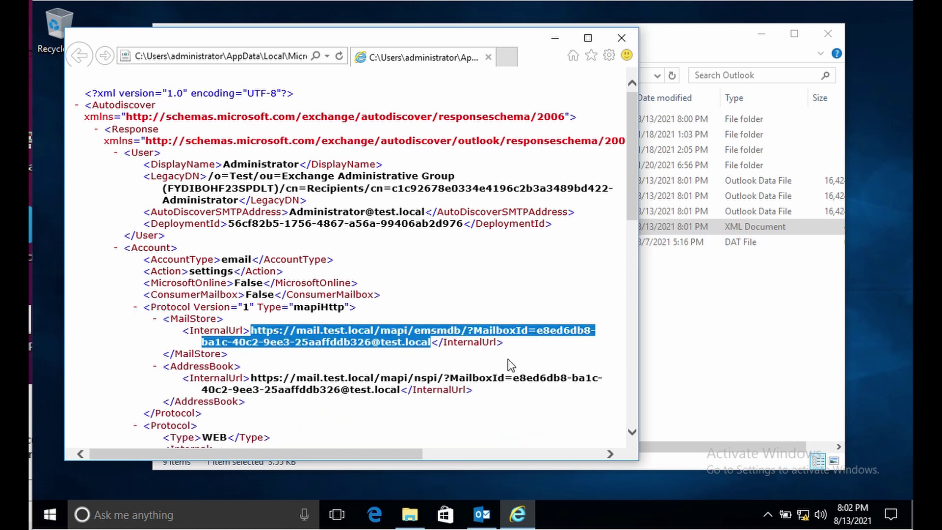
# Step: Highlight the OABUrl and EwsUrl addresses in the Autodiscover XML
pyautogui.scroll(-15, 508, 361)
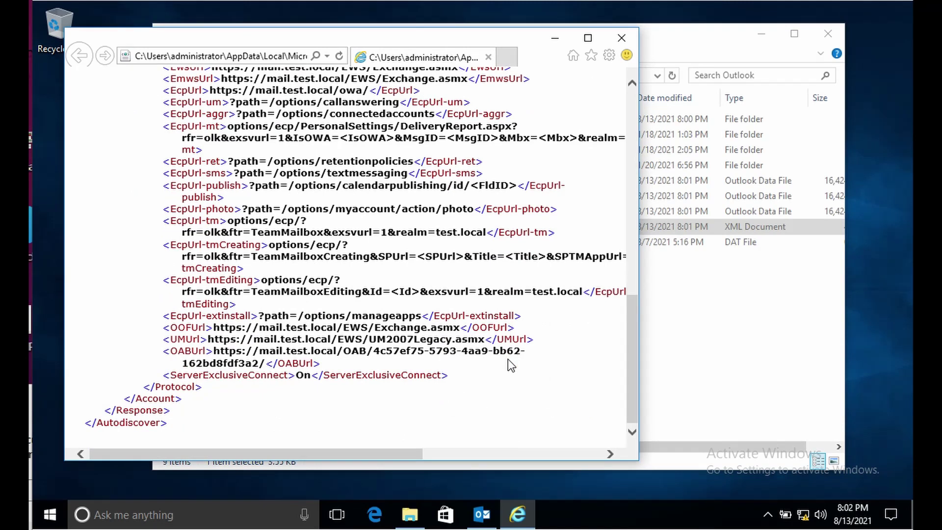
pyautogui.scroll(6, 508, 358)
pyautogui.scroll(-5, 508, 359)
pyautogui.scroll(-1, 508, 364)
pyautogui.moveTo(174, 353); pyautogui.dragTo(427, 368)
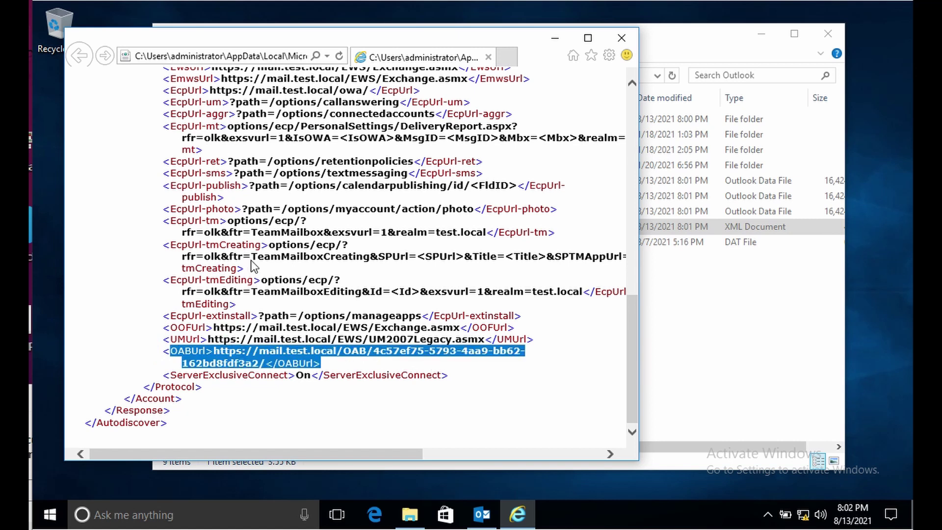
pyautogui.scroll(4, 378, 323)
pyautogui.scroll(3, 378, 323)
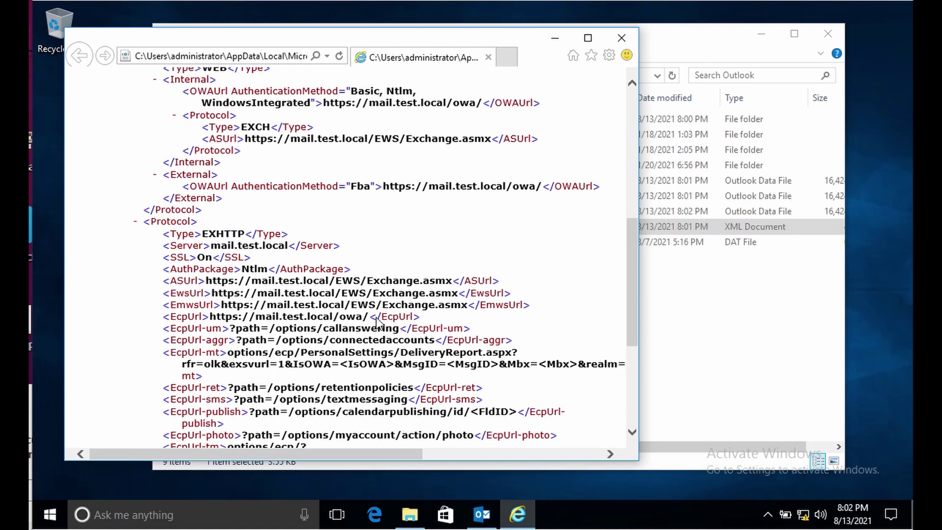
pyautogui.moveTo(213, 353); pyautogui.dragTo(425, 353)
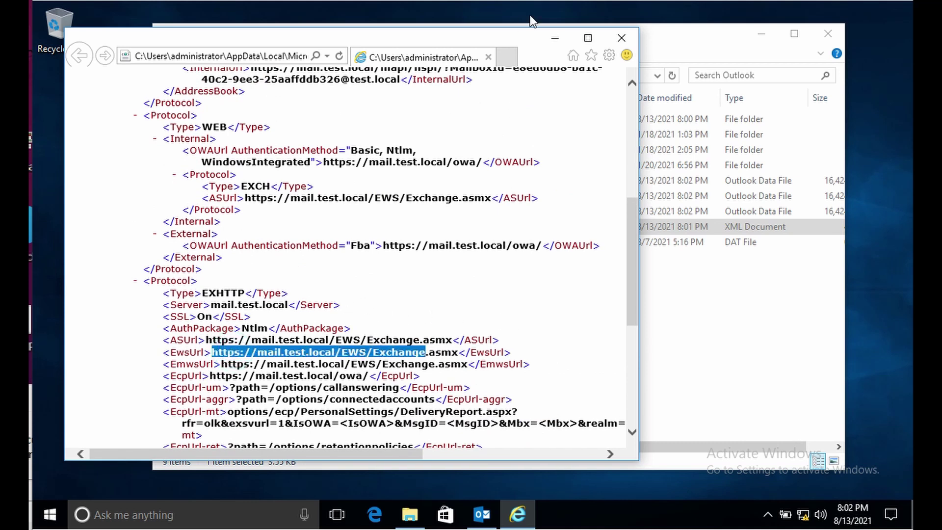
# Step: Close Internet Explorer and right-click the Outlook icon among the hidden tray icons
pyautogui.click(621, 38)
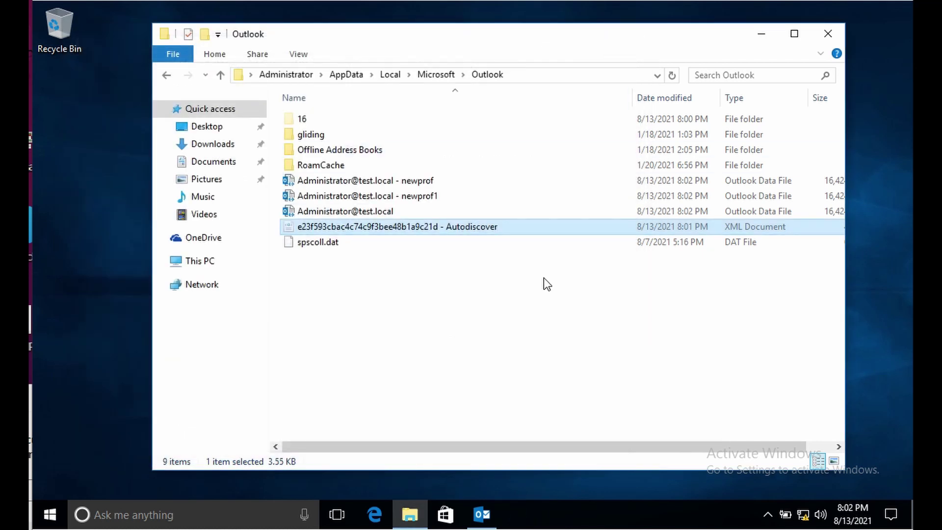
pyautogui.click(564, 350)
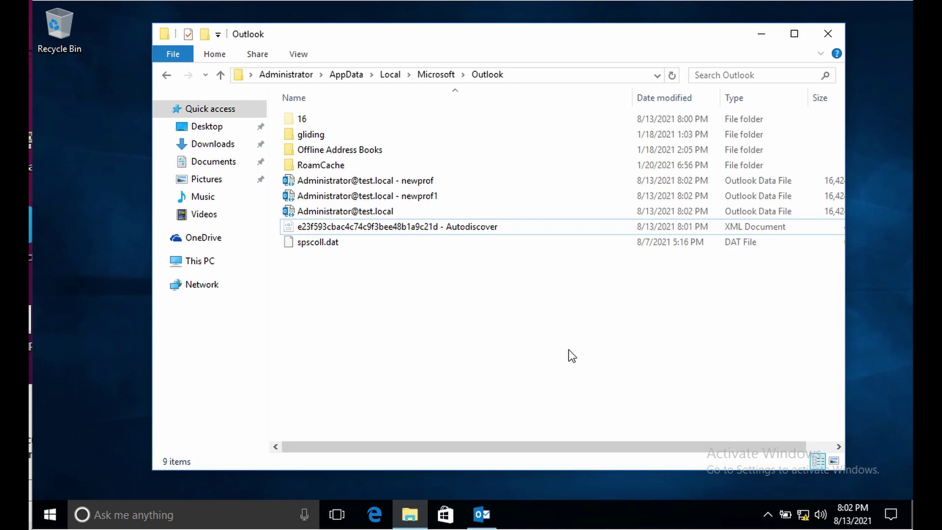
pyautogui.click(767, 515)
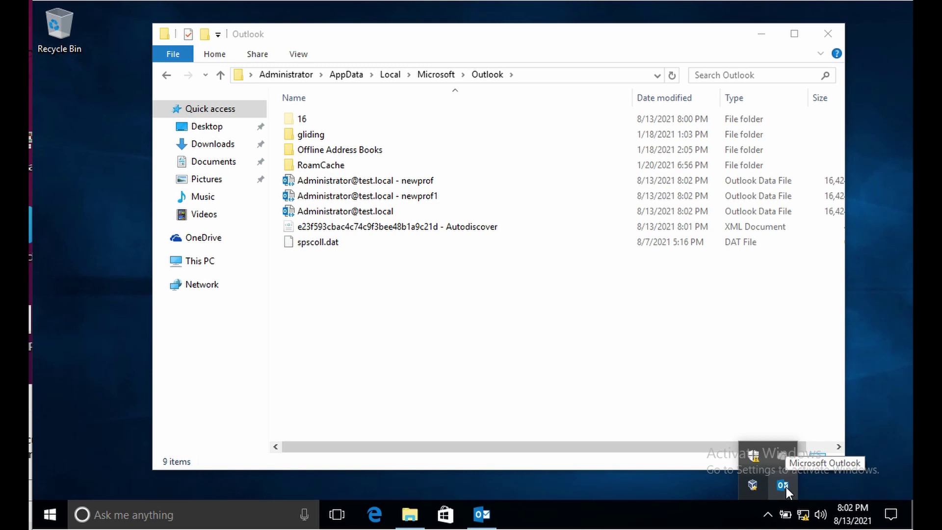
pyautogui.rightClick(784, 487)
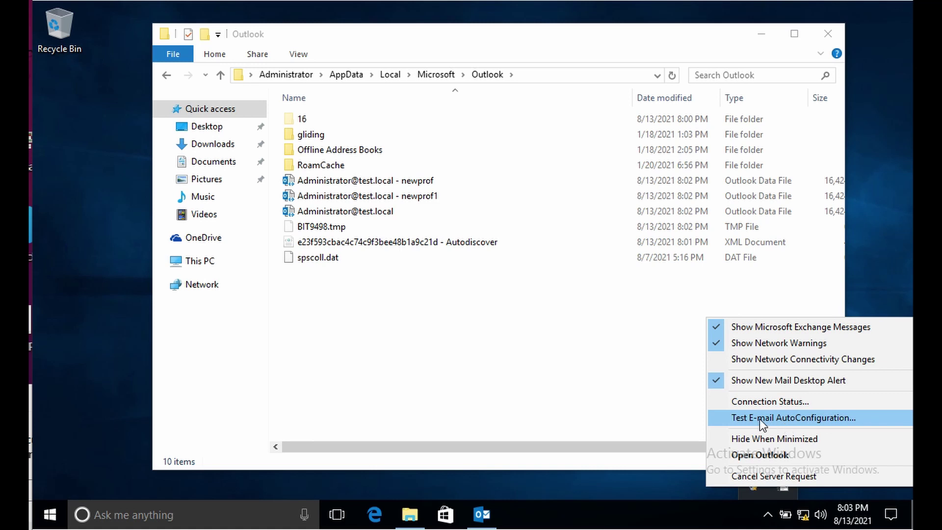
# Step: Open Test E-mail AutoConfiguration, uncheck Use Guessmart and Secure Guessmart Authentication, and select the Password box
pyautogui.click(816, 421)
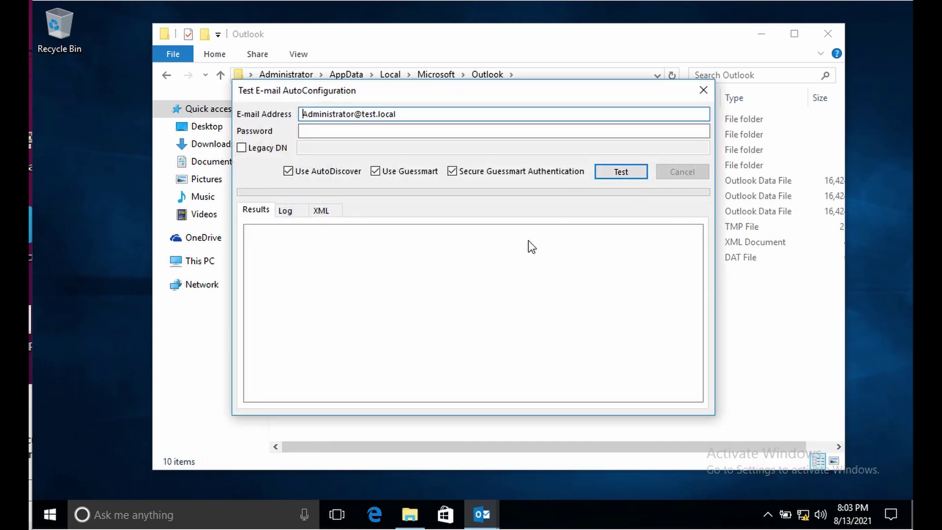
pyautogui.moveTo(503, 95); pyautogui.dragTo(520, 87)
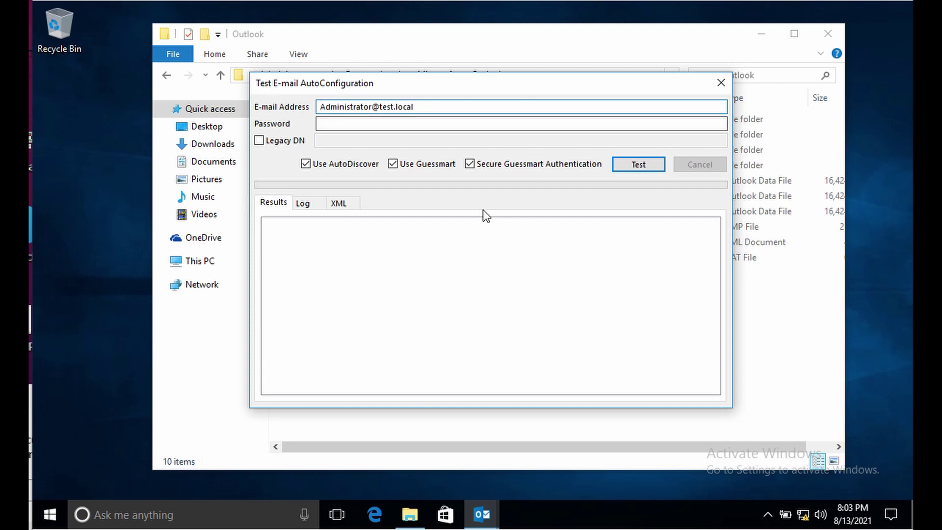
pyautogui.click(393, 165)
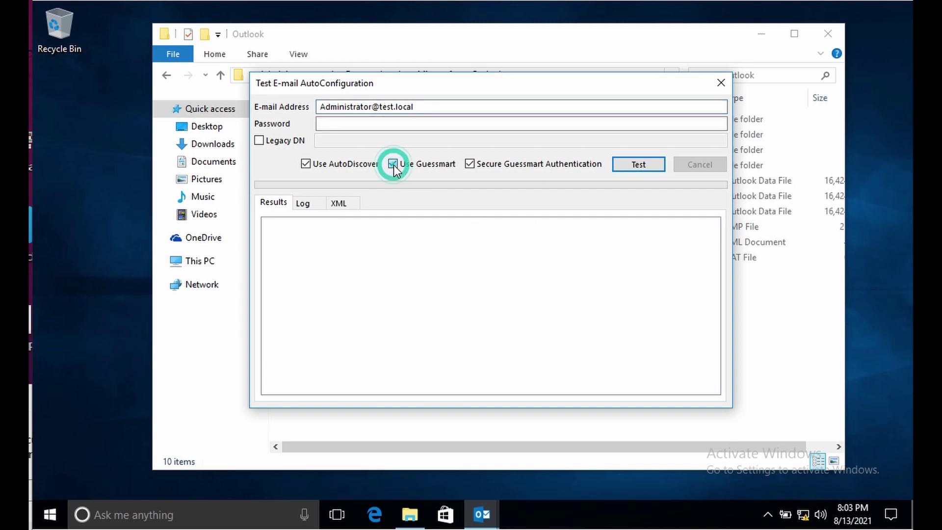
pyautogui.click(465, 166)
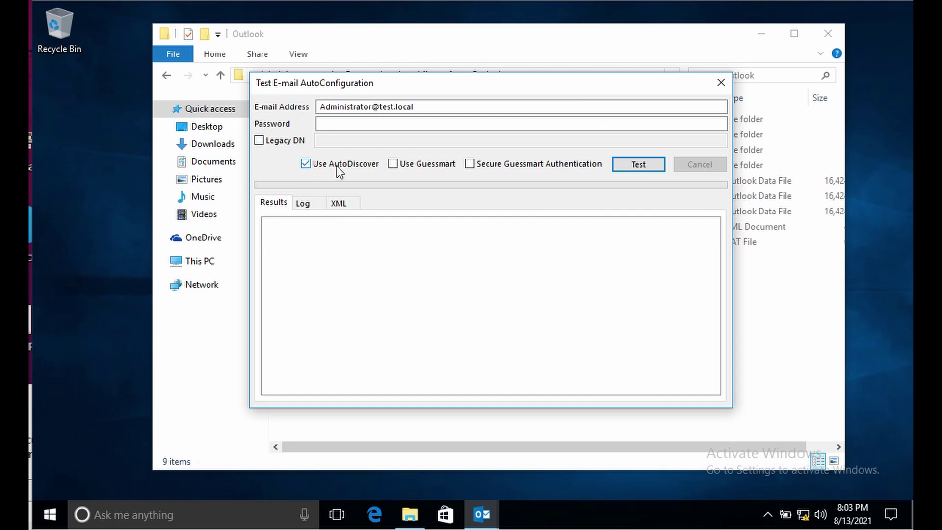
pyautogui.click(368, 123)
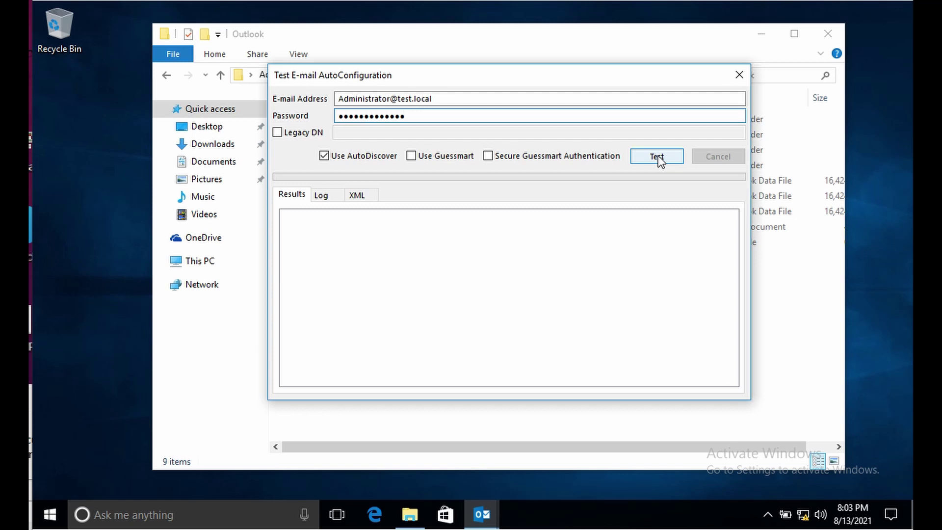
# Step: Run the test, check the XML and Log tabs, and select the Autodiscover Succeeded log line
pyautogui.click(657, 156)
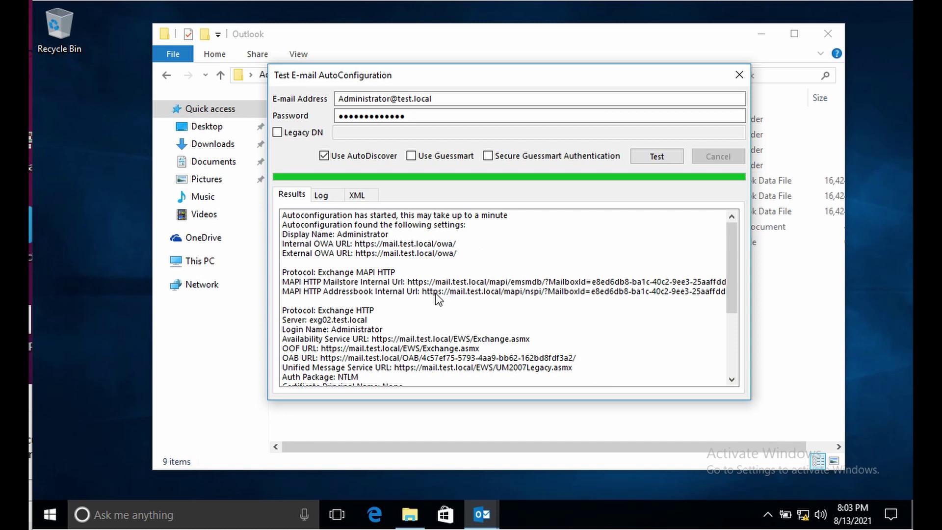
pyautogui.click(363, 196)
pyautogui.click(321, 196)
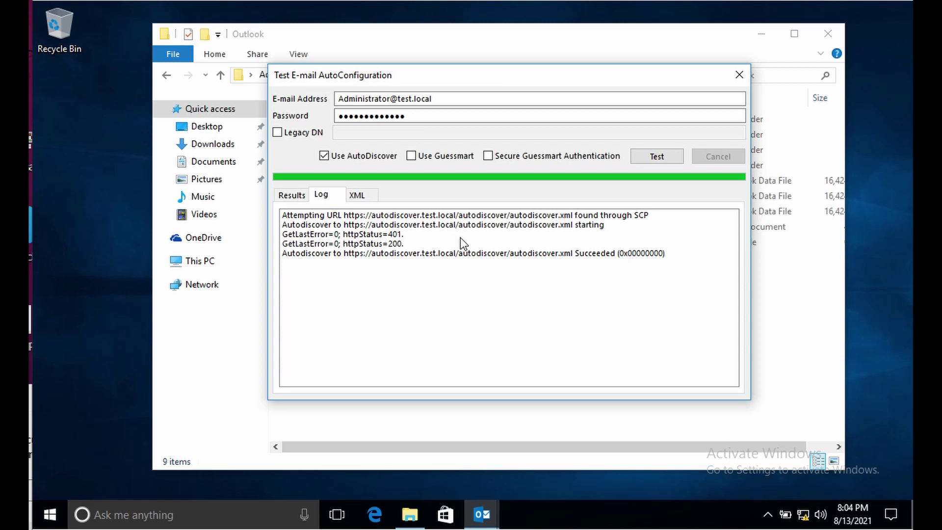
pyautogui.click(488, 253)
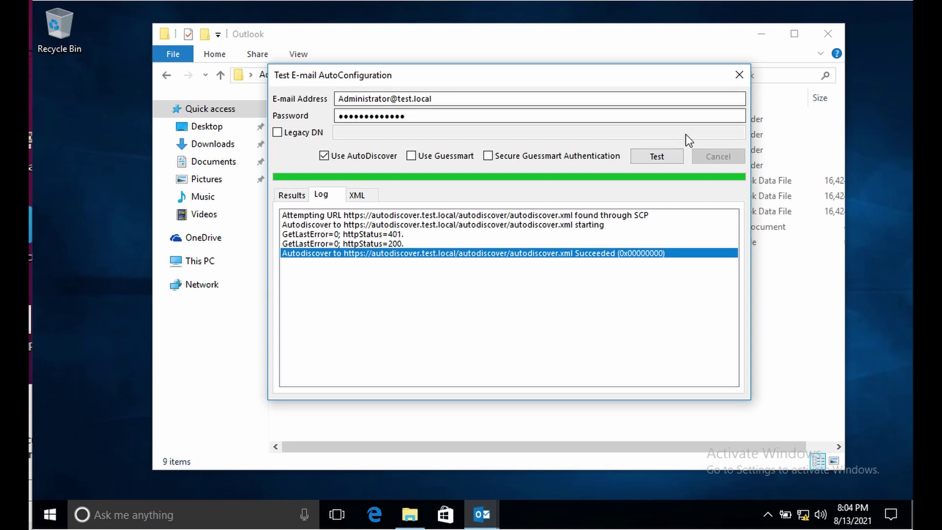
# Step: Close the test dialog, reopen the Autodiscover XML in Internet Explorer, and show hidden tray icons
pyautogui.click(744, 74)
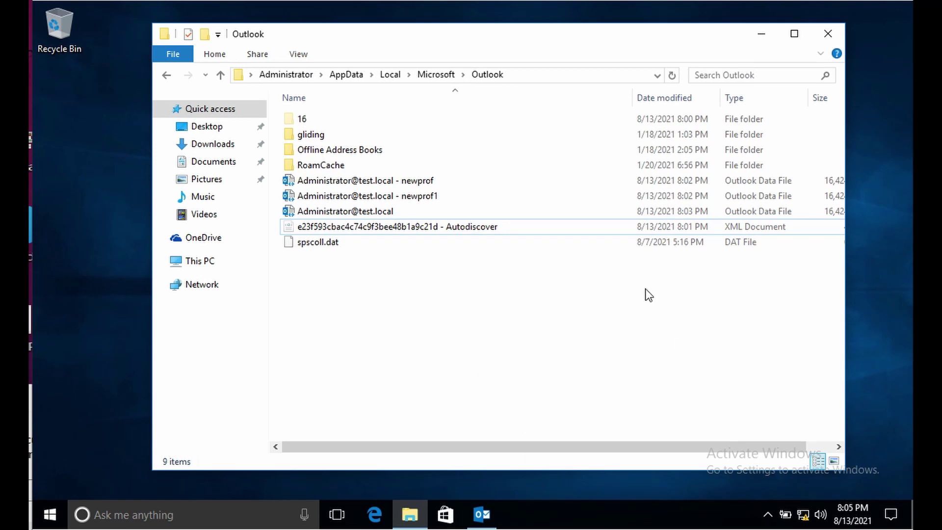
pyautogui.doubleClick(511, 229)
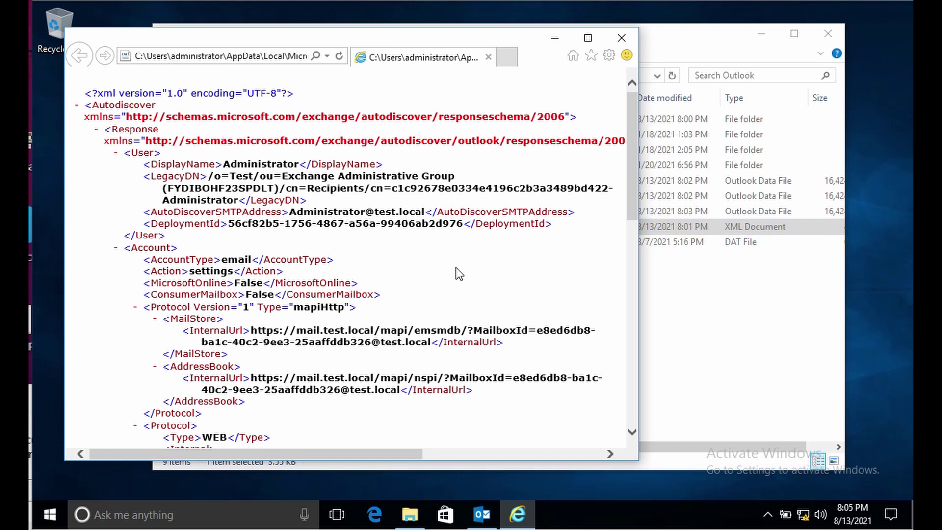
pyautogui.click(768, 514)
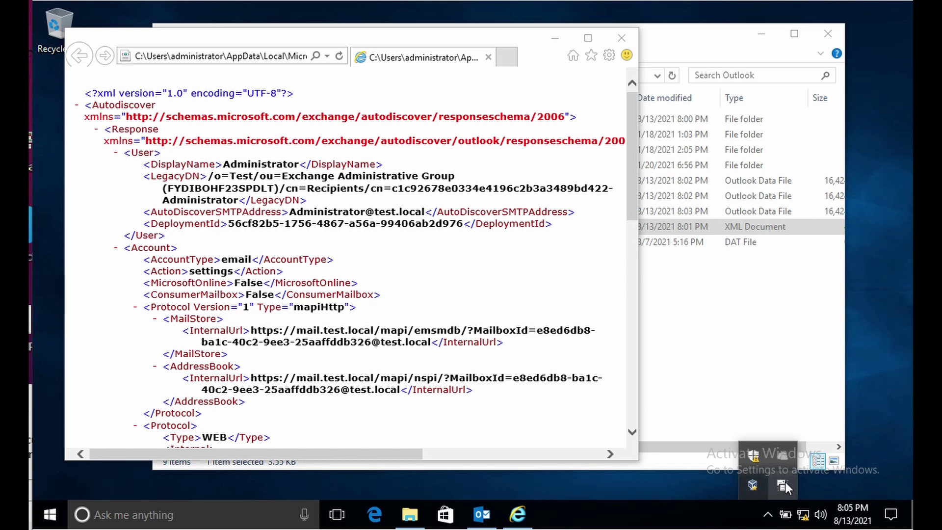
# Step: Open Outlook's Connection Status and widen the Server name column to show the full mapi URLs
pyautogui.rightClick(786, 482)
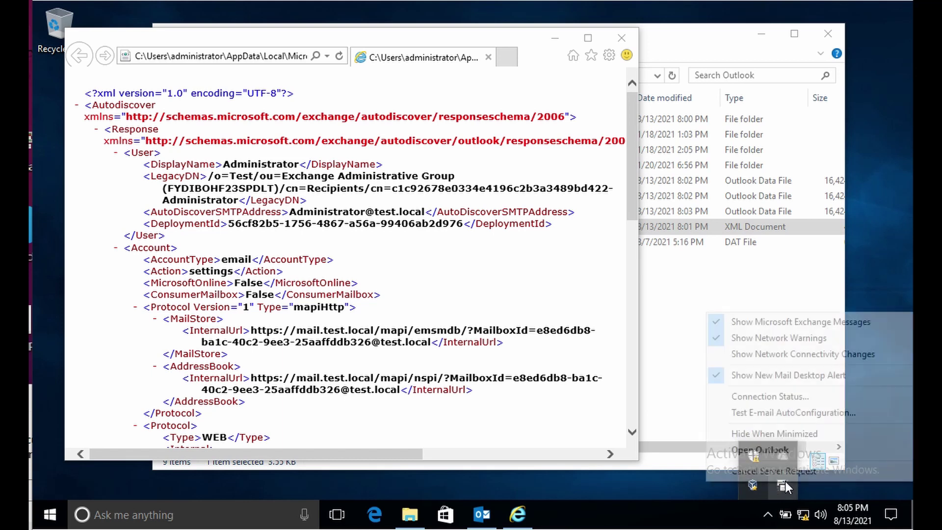
pyautogui.click(787, 395)
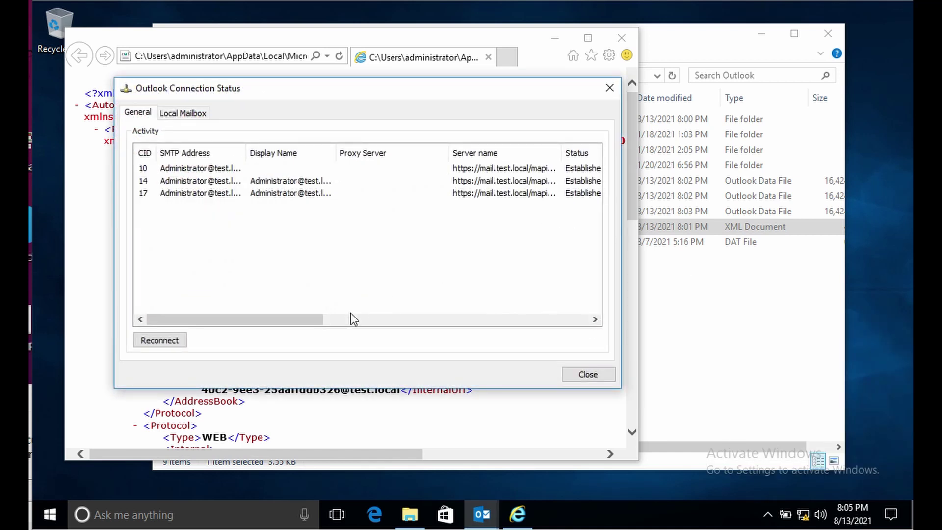
pyautogui.moveTo(305, 319); pyautogui.dragTo(397, 319)
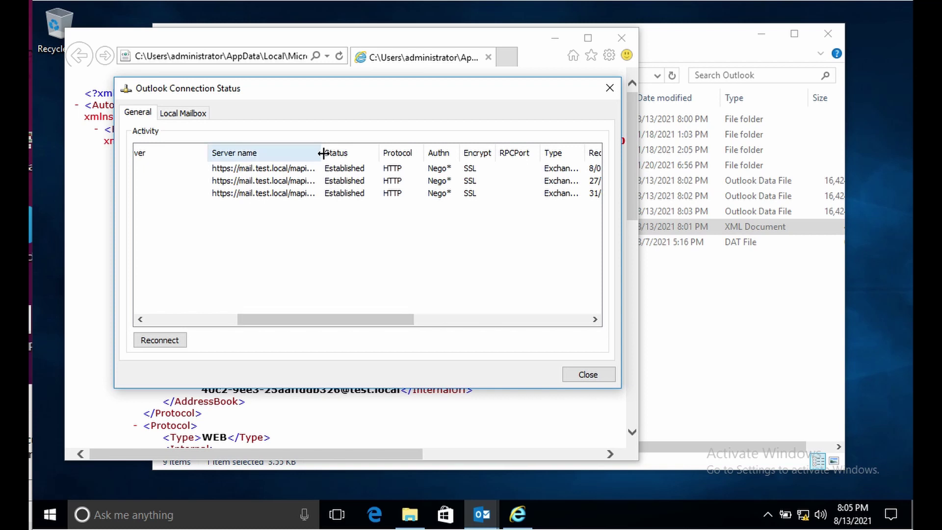
pyautogui.moveTo(324, 153); pyautogui.dragTo(560, 152)
pyautogui.moveTo(438, 89); pyautogui.dragTo(725, 14)
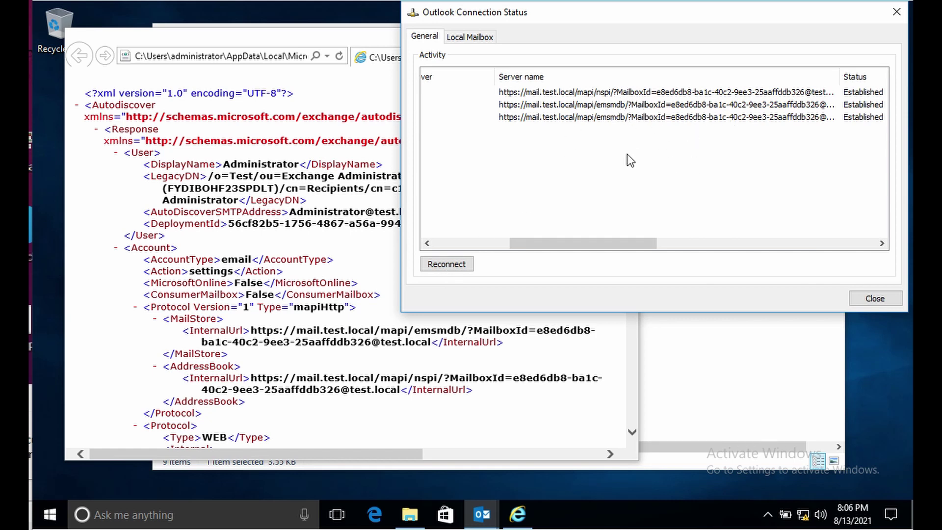
# Step: Confirm three Established HTTP/SSL mapi connections, then close Connection Status and the Internet Explorer XML viewer
pyautogui.moveTo(613, 243); pyautogui.dragTo(691, 243)
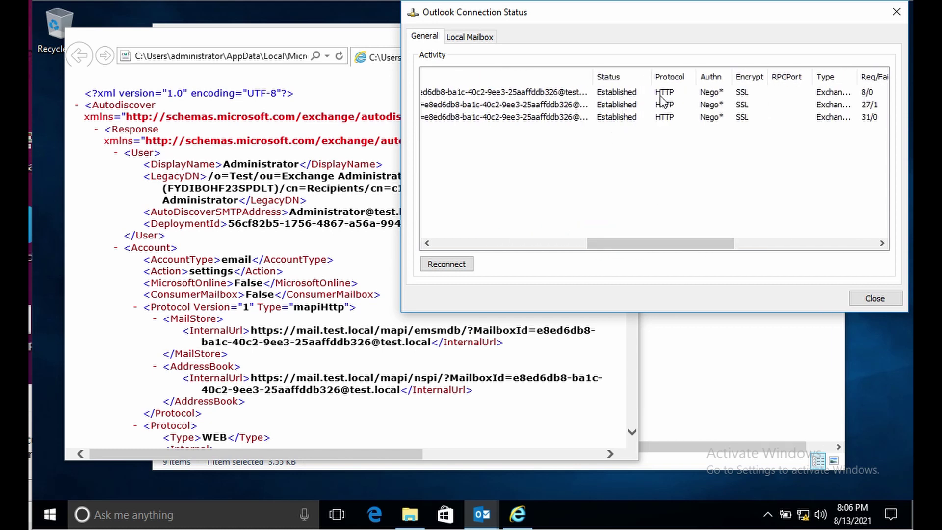
pyautogui.click(609, 243)
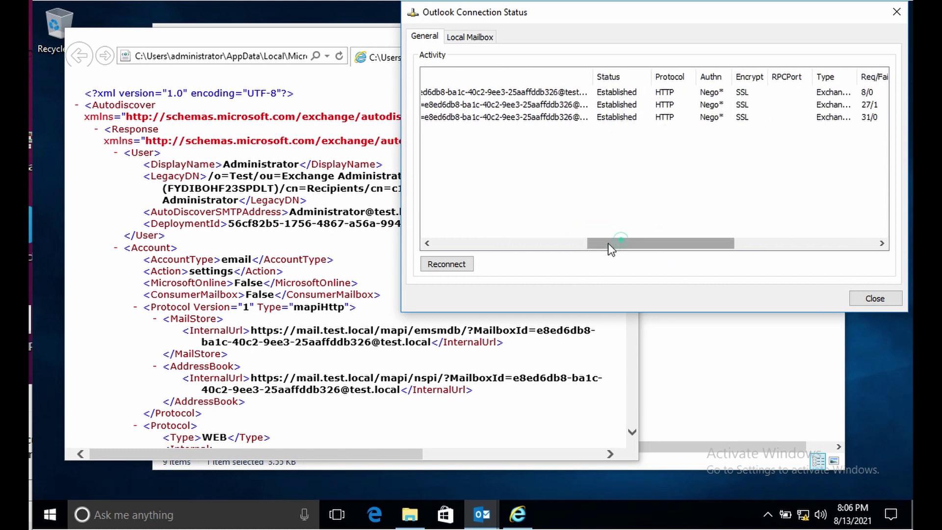
pyautogui.moveTo(608, 242); pyautogui.dragTo(528, 243)
pyautogui.click(896, 12)
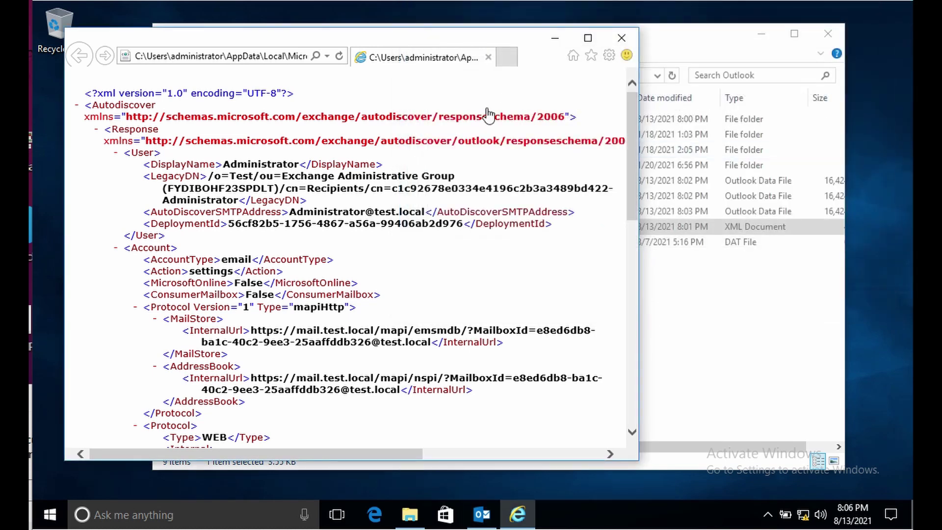
pyautogui.click(621, 38)
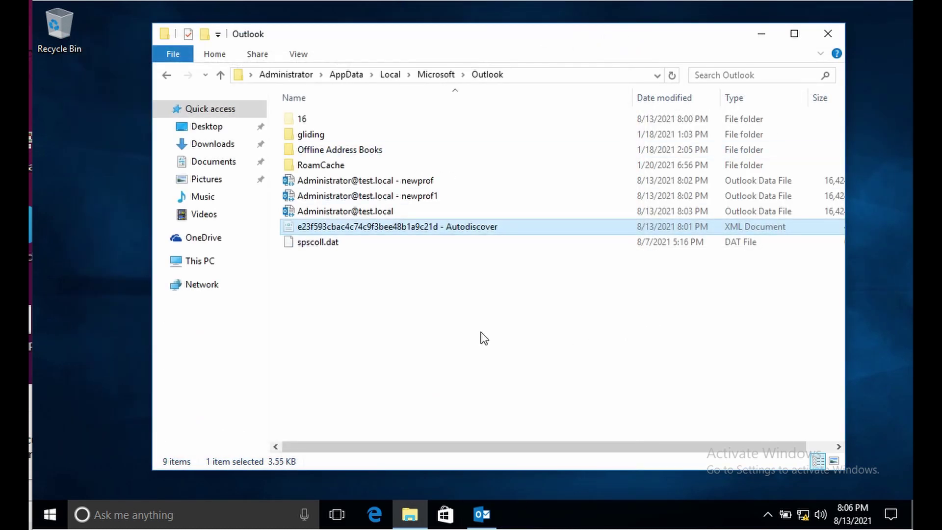